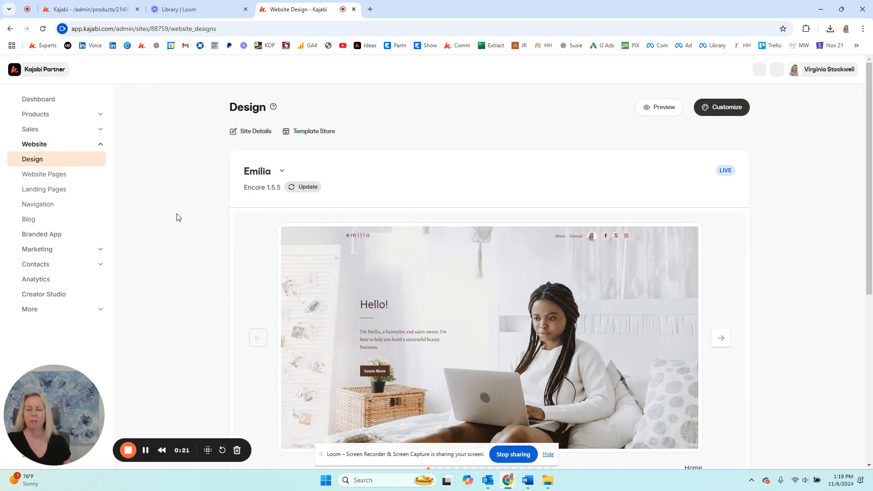
- Find the Login system page among the website pages and open its editor in a separate browser tab
left_click(46, 177)
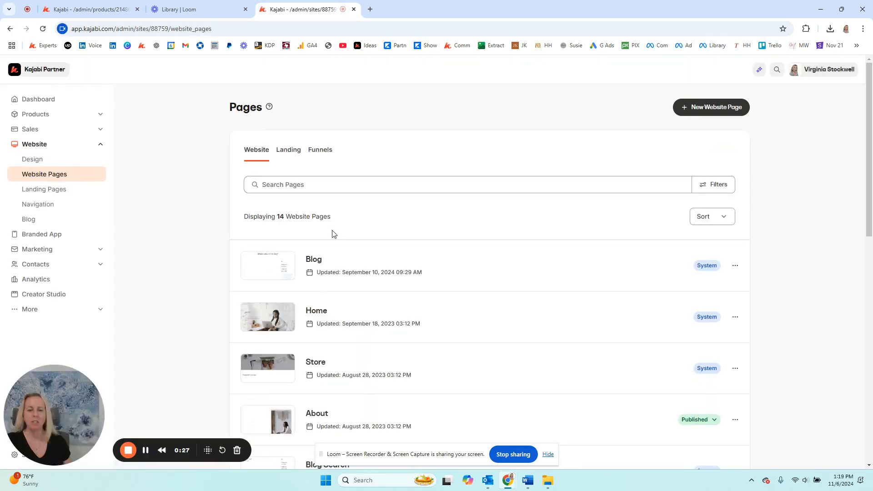
scroll(567, 251, "down", 2)
scroll(566, 250, "down", 9)
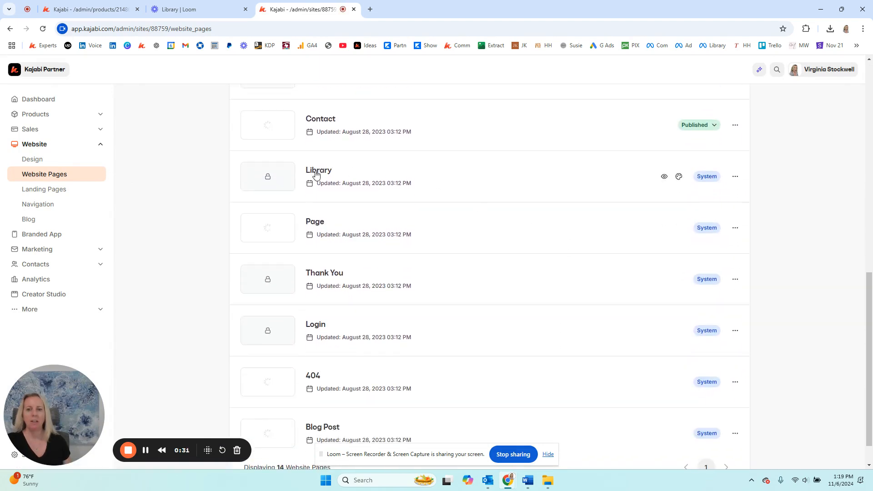
scroll(323, 181, "down", 2)
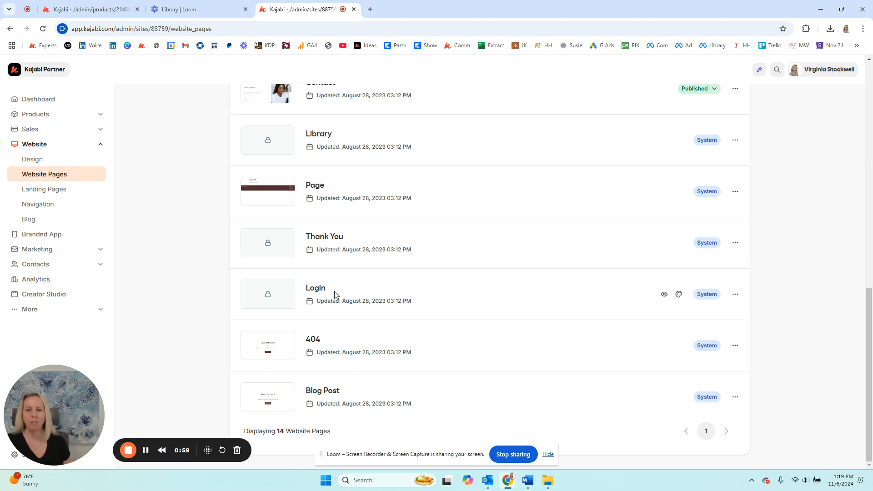
right_click(679, 296)
left_click(710, 307)
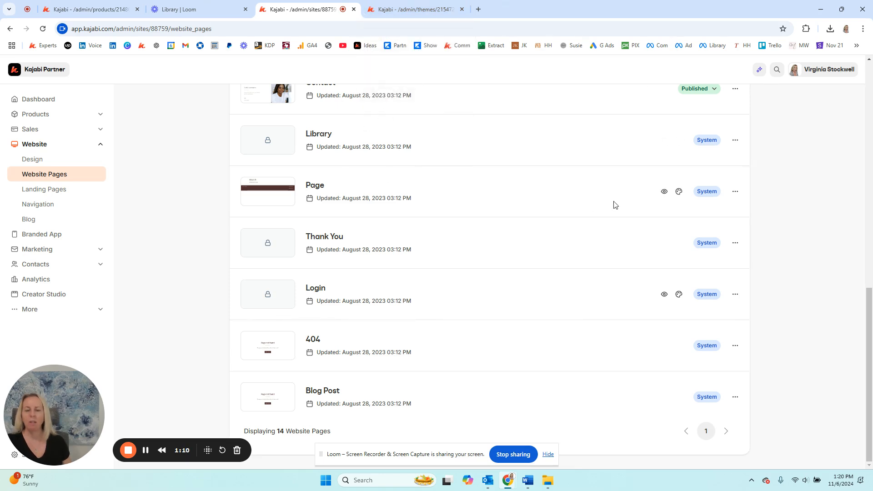
left_click(411, 9)
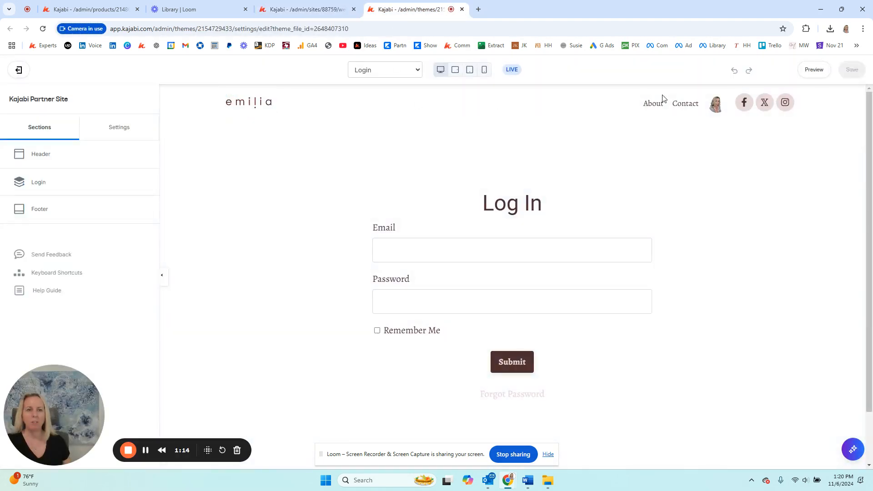
- Examine the login page header's logo settings and the choices available for its navigation menu
left_click(240, 108)
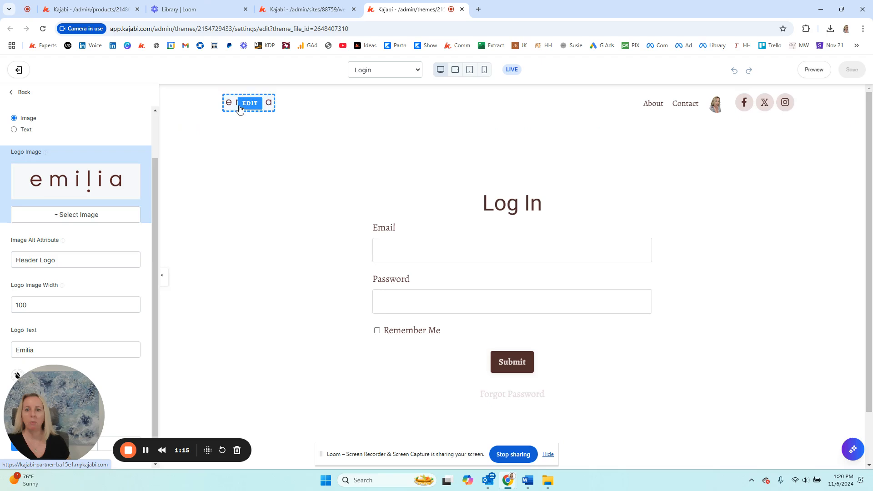
left_click(674, 111)
left_click(64, 175)
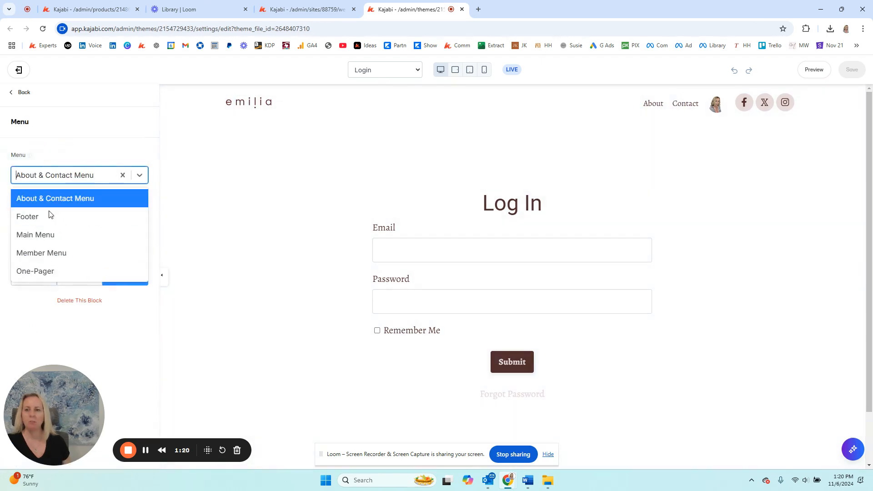
left_click(83, 119)
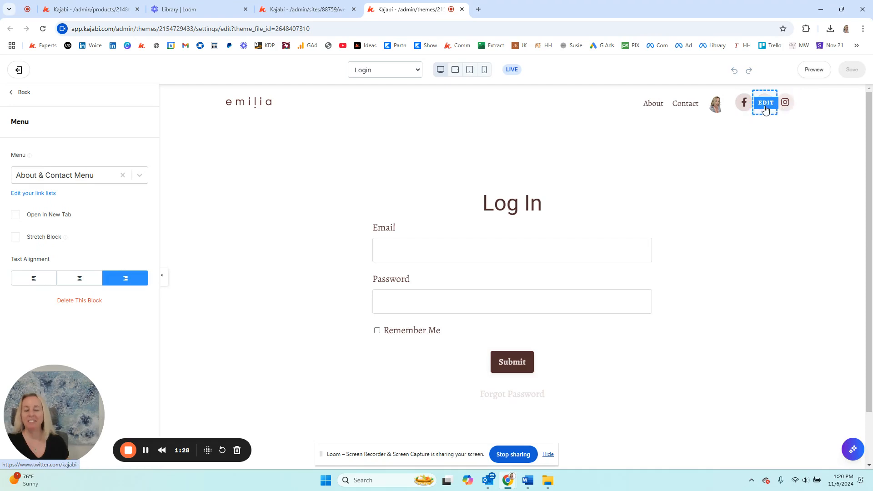
- Delete the logo block from the login page footer
scroll(819, 328, "down", 2)
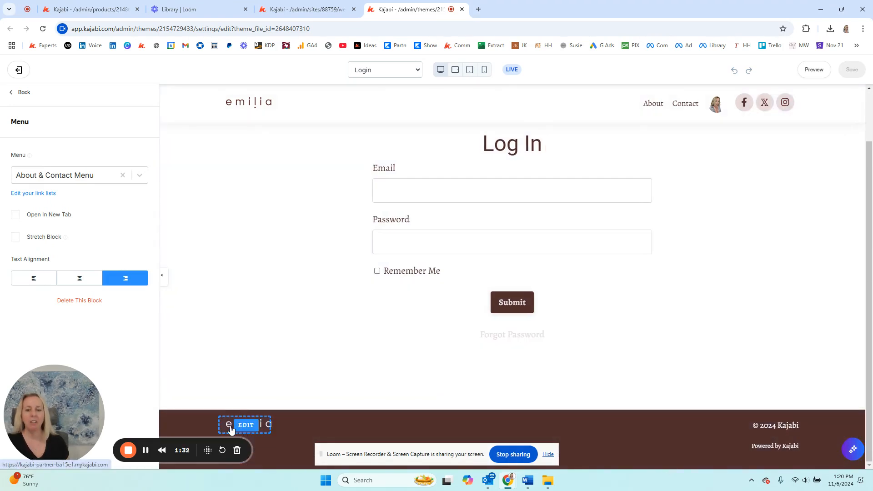
left_click(256, 426)
left_click_drag(91, 398, 128, 268)
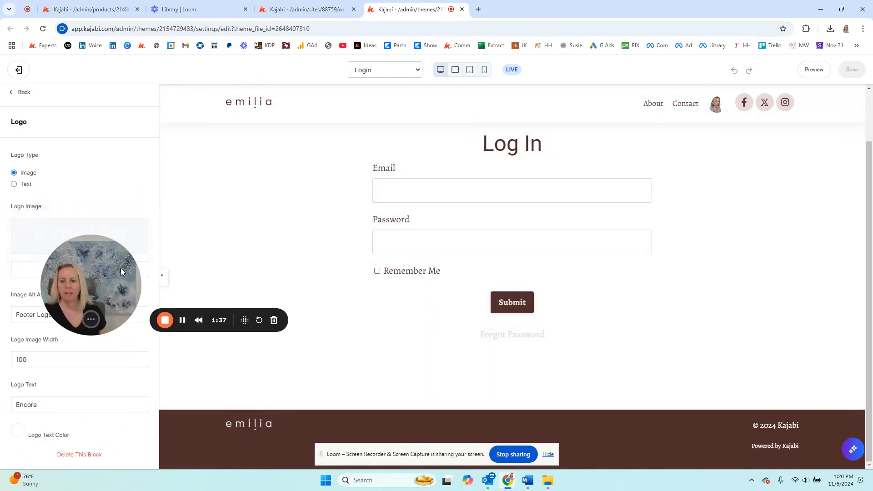
left_click(82, 455)
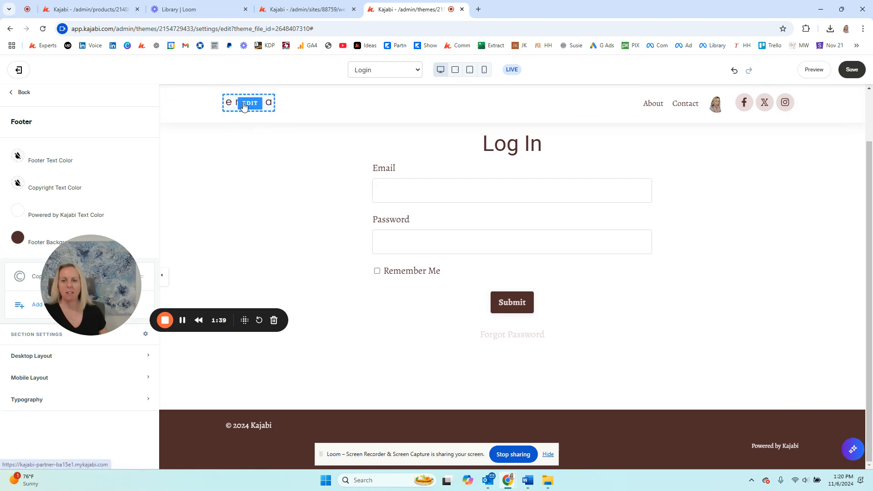
- Replace the footer's copyright name with "your business name"
left_click(241, 426)
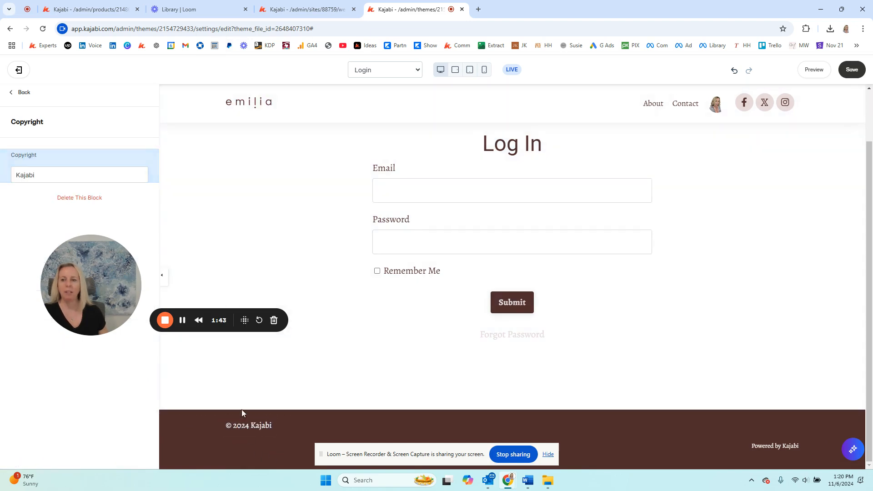
left_click_drag(39, 175, 1, 176)
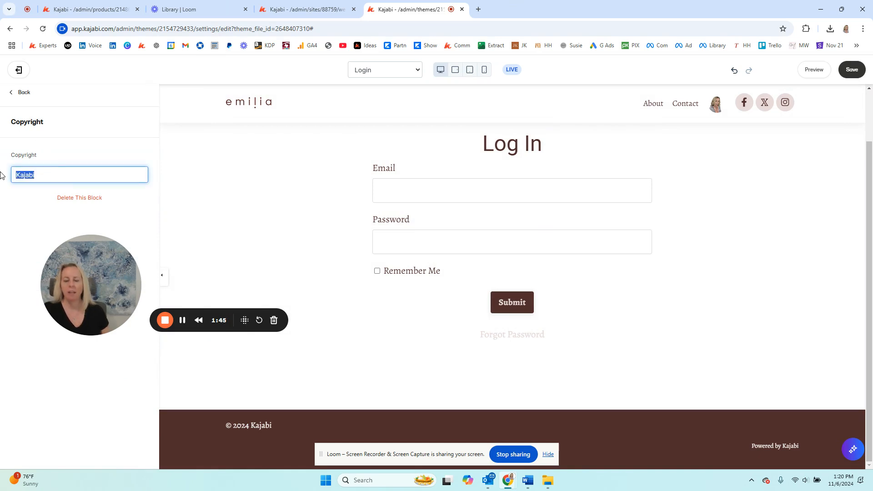
type("your business ")
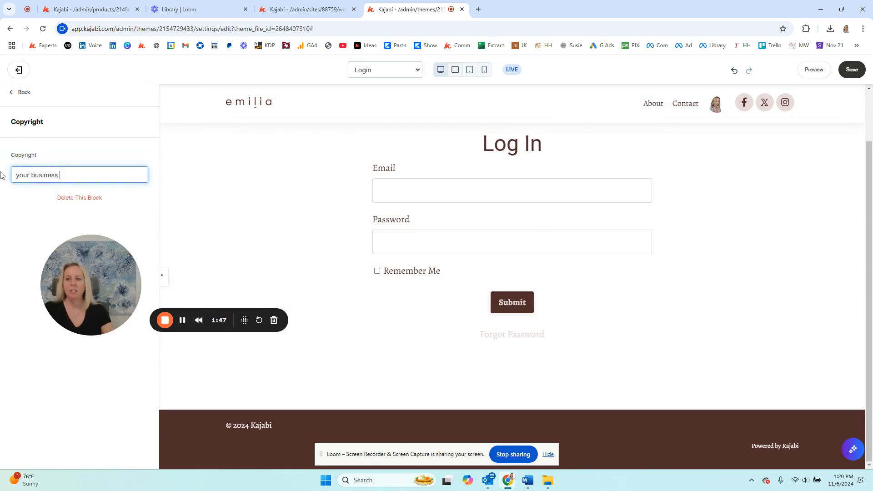
type("name")
scroll(337, 328, "up", 2)
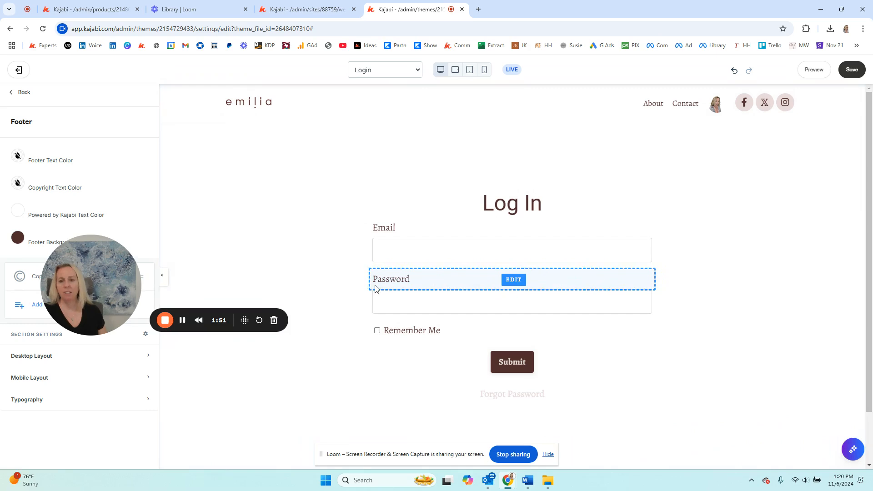
- Examine the Login section's language settings for the login form's text labels
left_click_drag(113, 294, 751, 290)
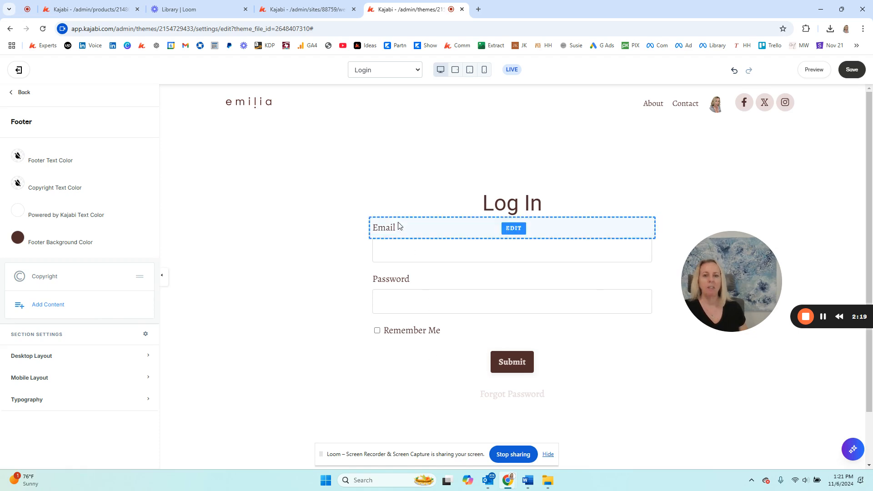
left_click(415, 299)
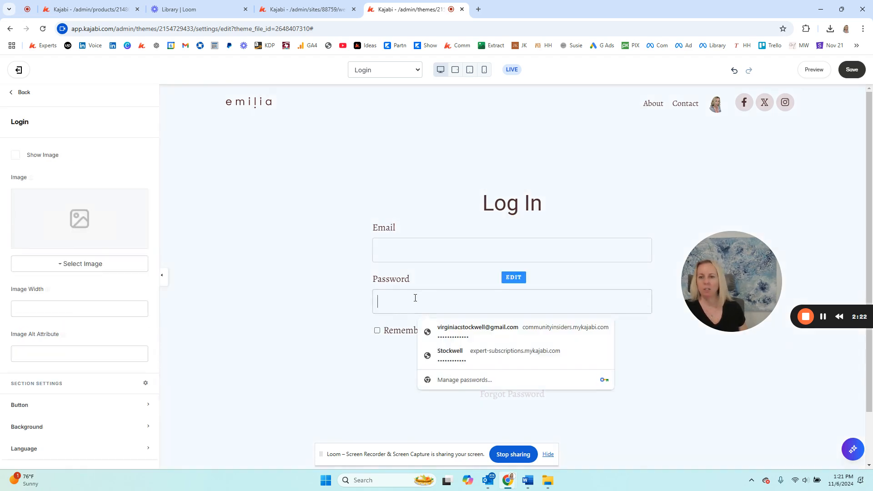
left_click(38, 449)
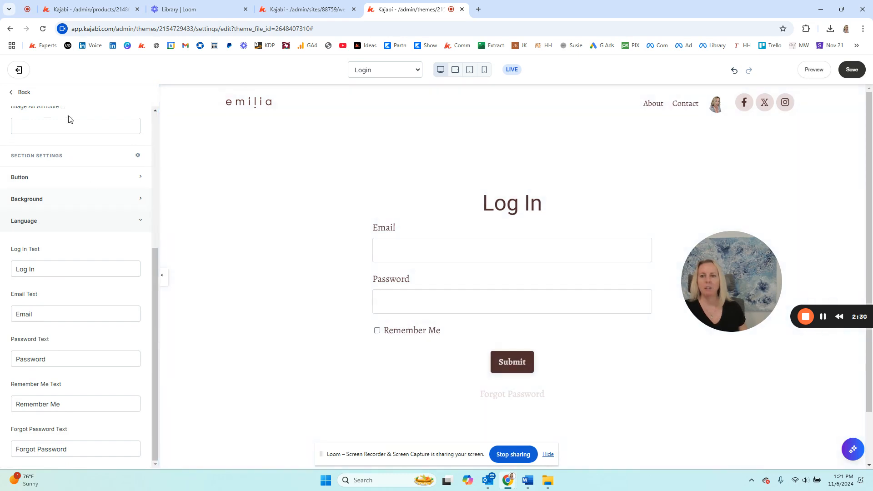
- Leave the login page editor without saving and check the additional actions offered for the Login page
left_click(19, 73)
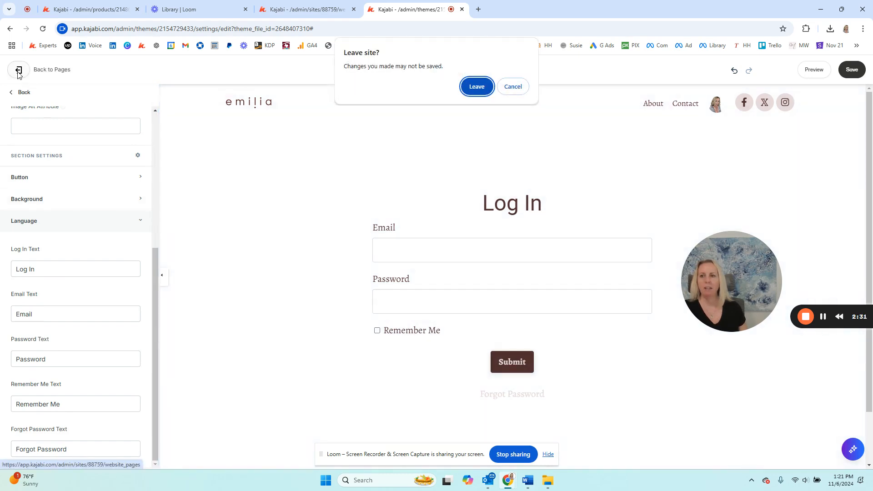
left_click(477, 89)
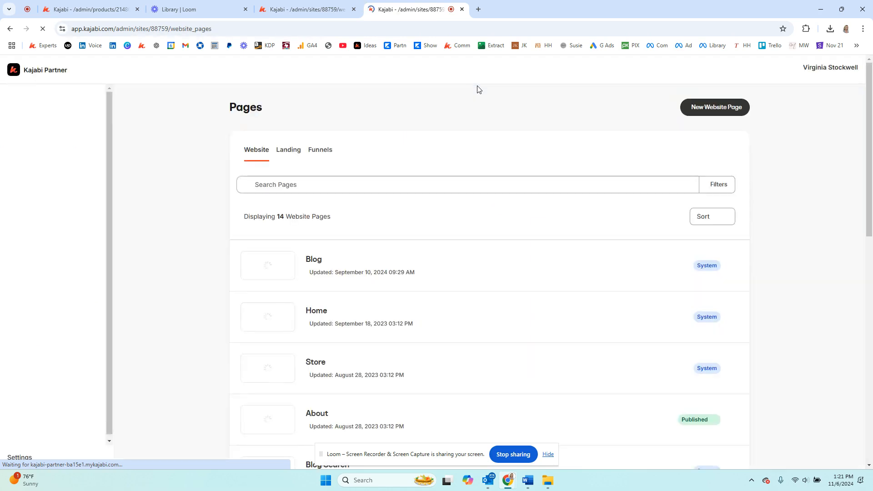
scroll(491, 267, "down", 3)
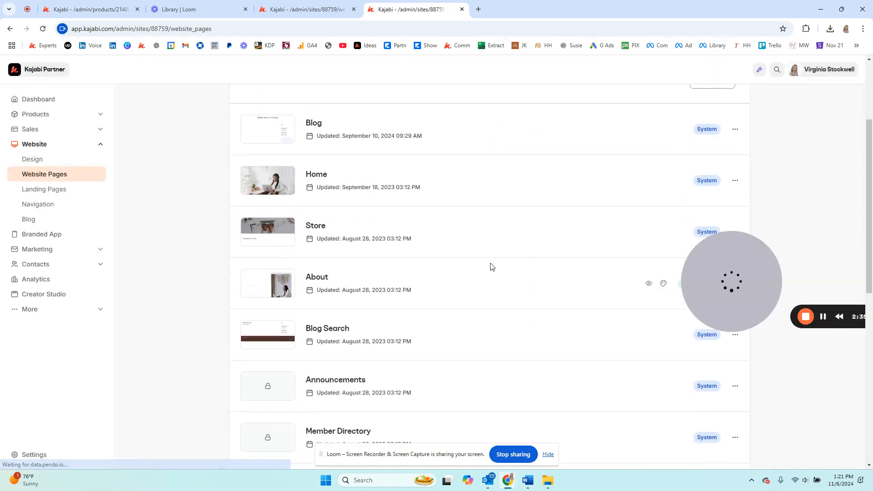
scroll(491, 267, "down", 9)
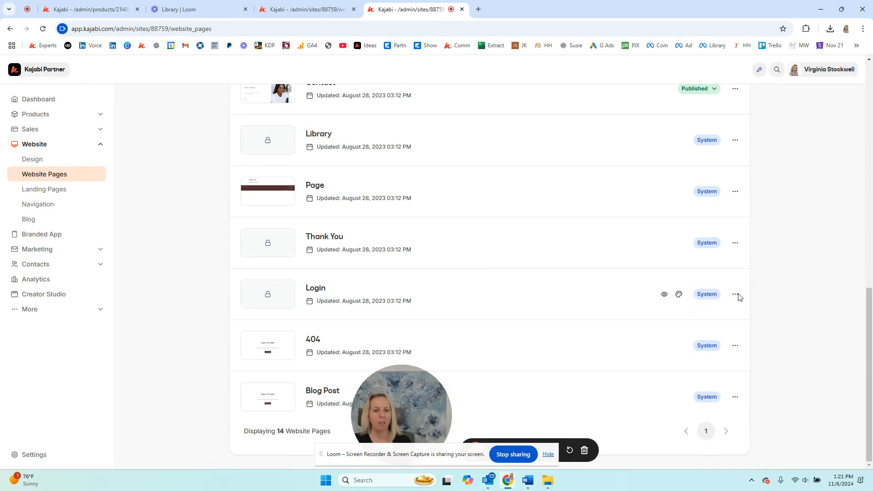
left_click(736, 294)
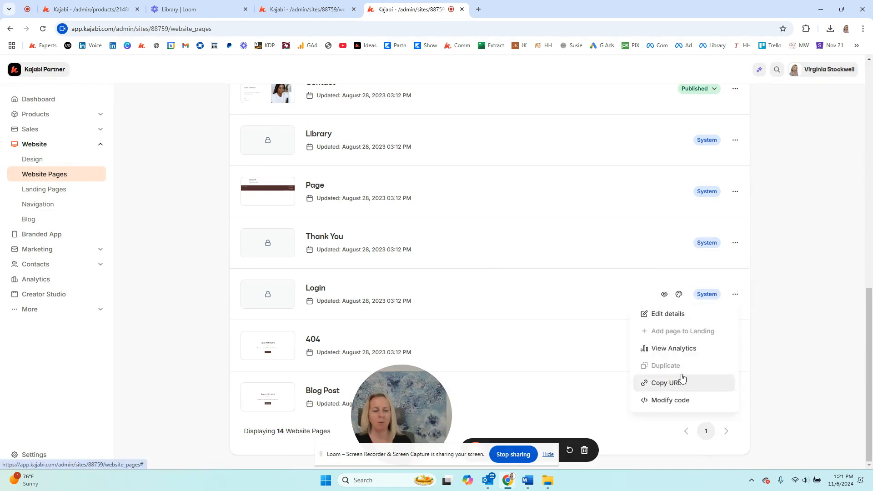
left_click(843, 264)
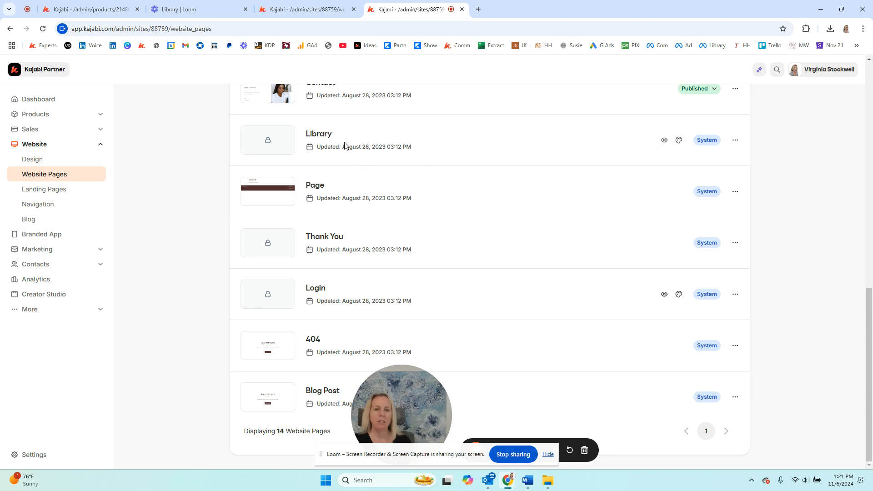
- Open the Library page for editing and review its hero, products and offer collection sections
left_click(320, 136)
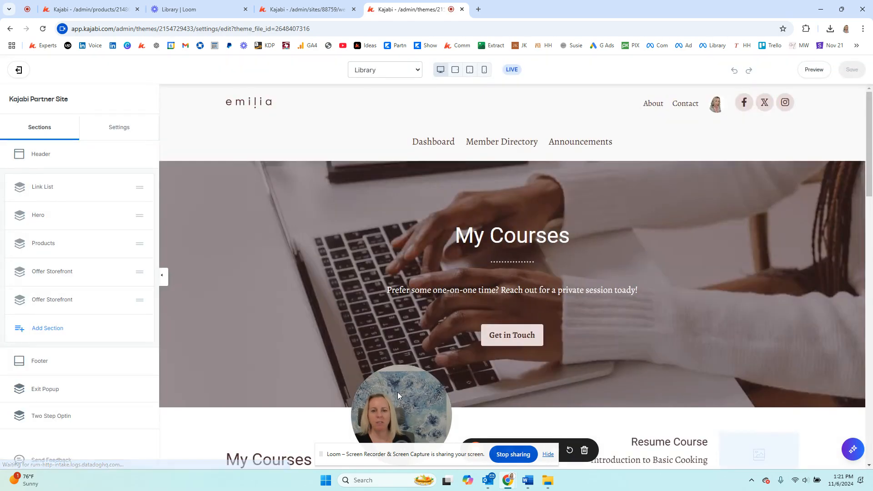
left_click_drag(398, 392, 725, 337)
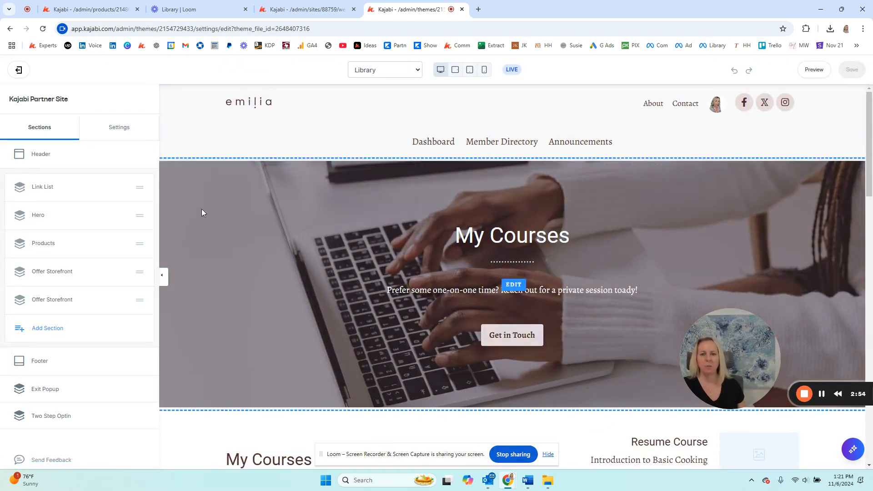
scroll(241, 282, "down", 5)
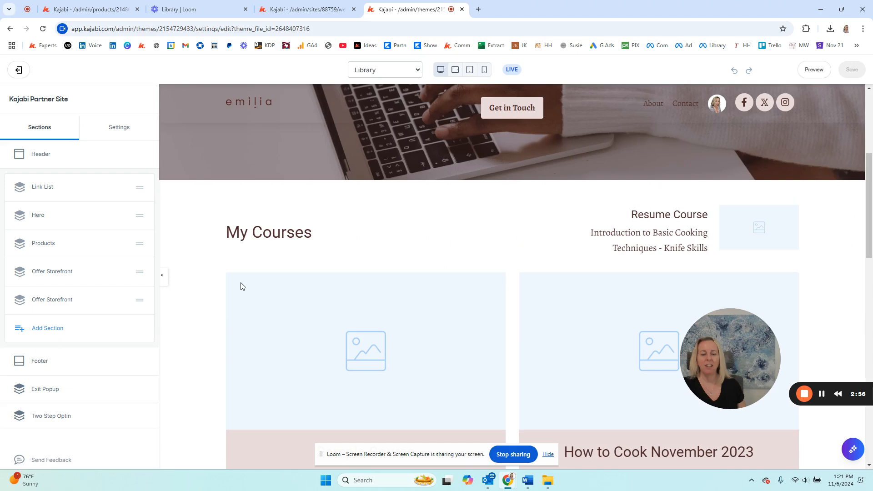
scroll(266, 350, "down", 4)
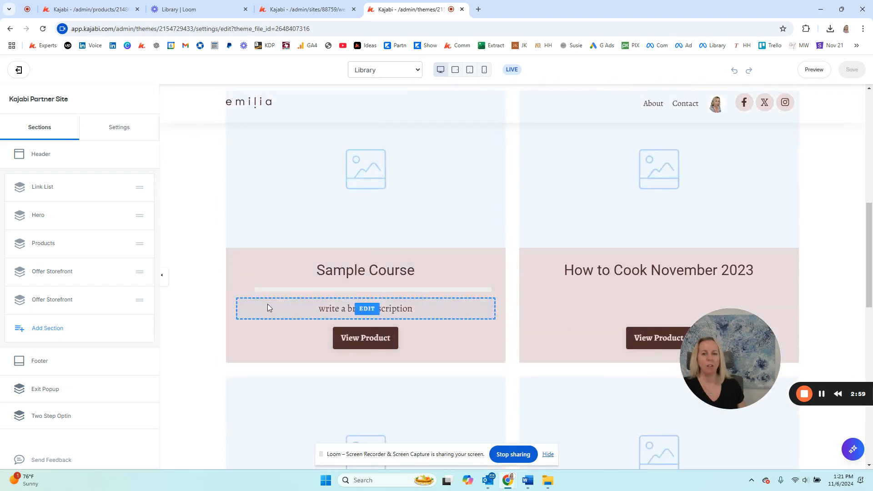
scroll(268, 304, "down", 10)
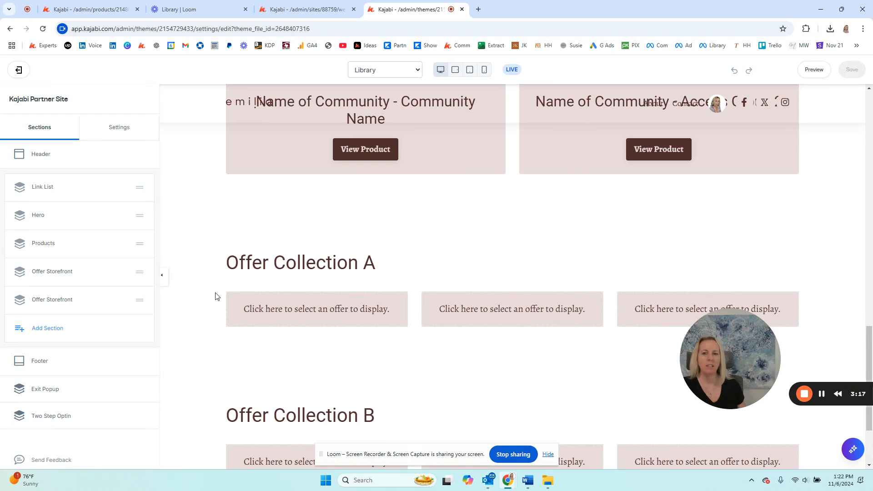
scroll(257, 285, "up", 5)
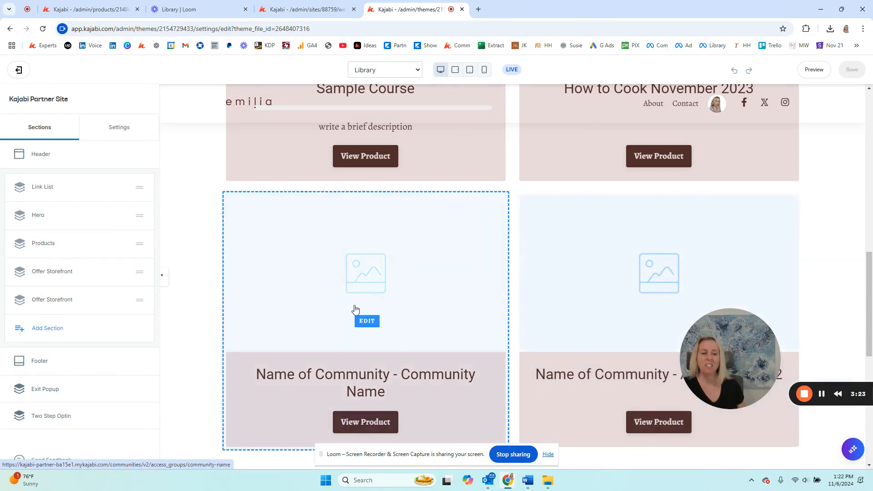
scroll(523, 377, "down", 8)
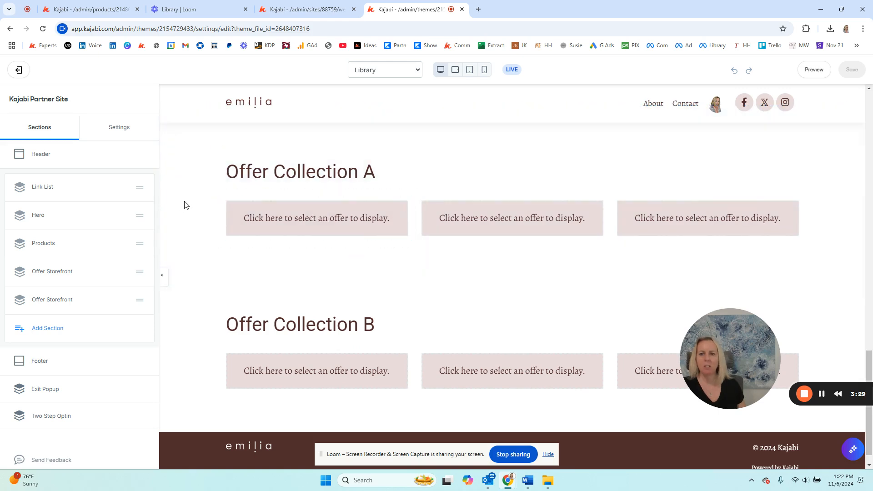
- Delete the Offer Collection A and Offer Collection B storefront sections from the Library page
left_click(197, 201)
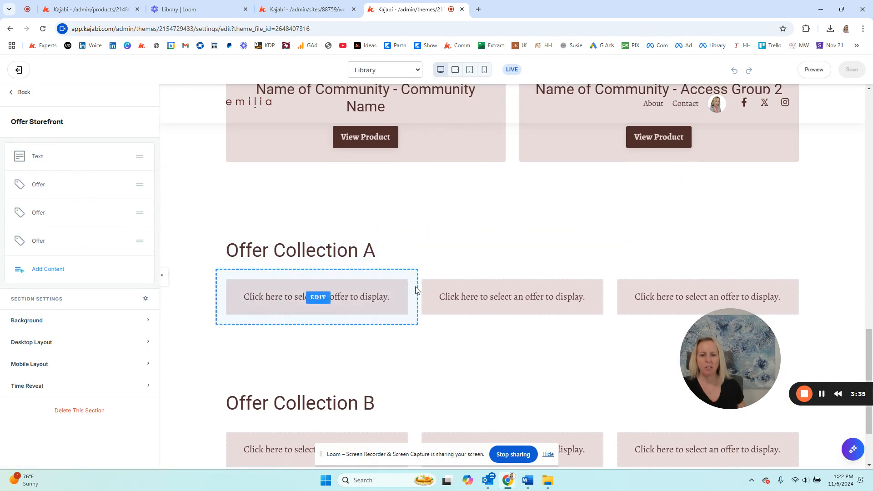
left_click(80, 411)
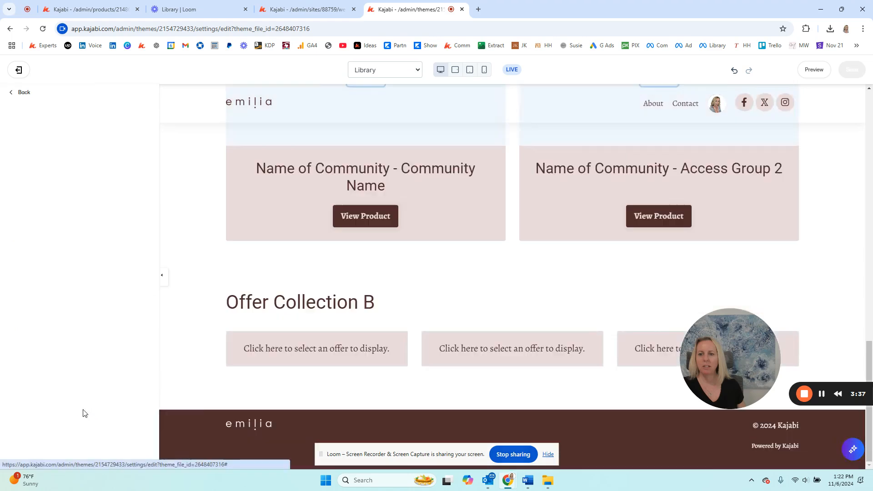
left_click(205, 335)
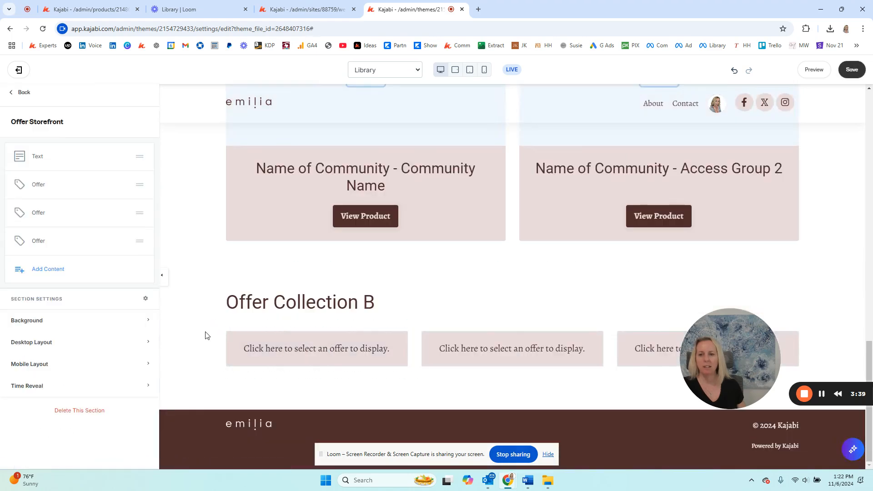
left_click(83, 412)
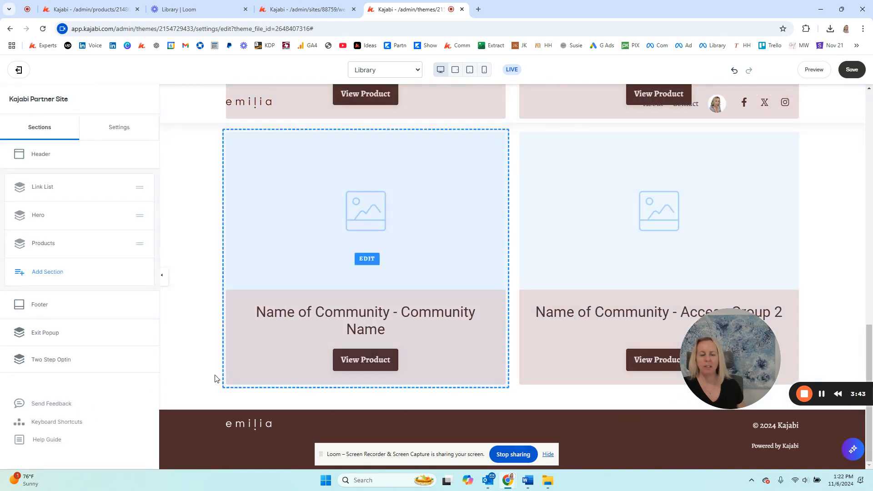
- Delete the menu block with the Dashboard, Member Directory and Announcements links from the Library page's Link List section
scroll(209, 377, "up", 10)
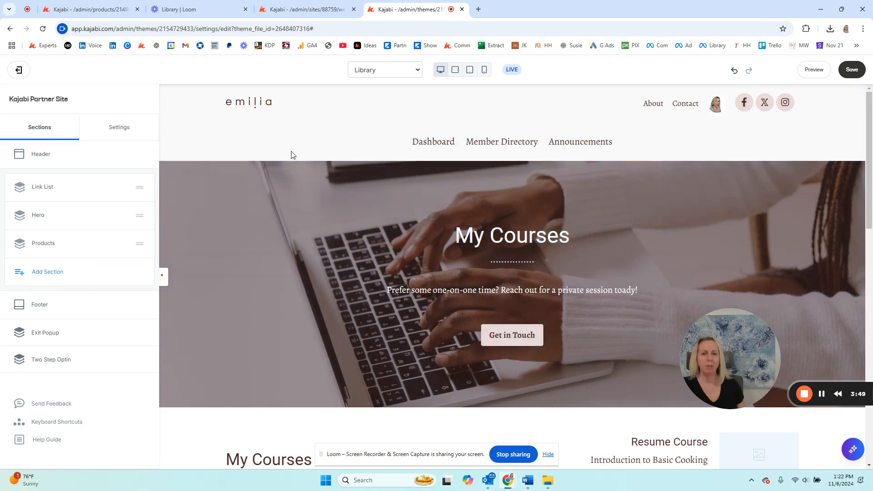
left_click(214, 146)
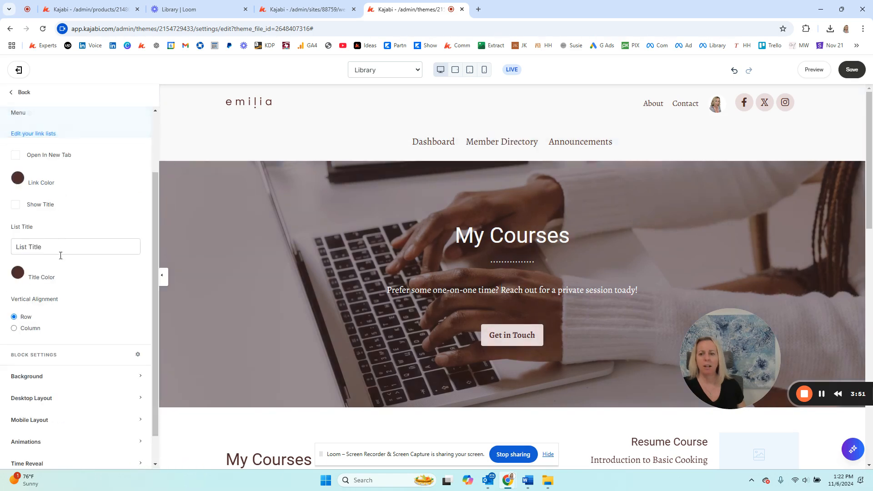
scroll(62, 370, "down", 2)
left_click(81, 455)
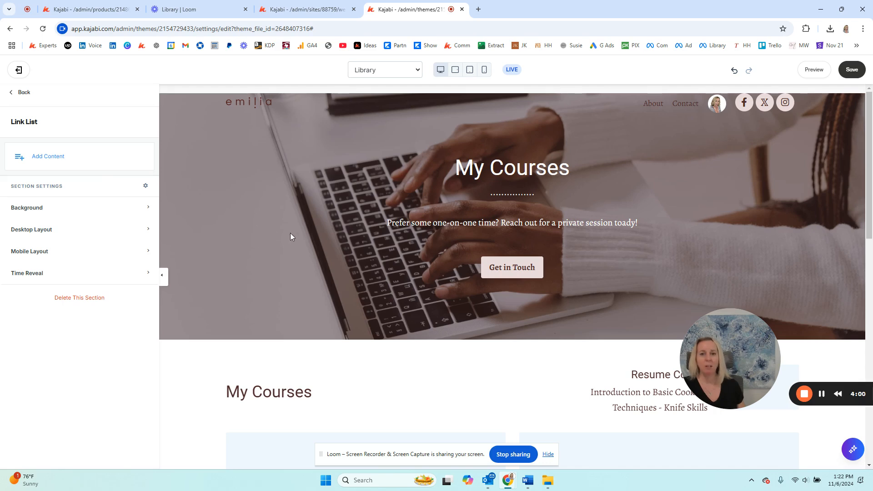
- Delete the Hero section with the My Courses banner from the Library page
scroll(273, 209, "down", 9)
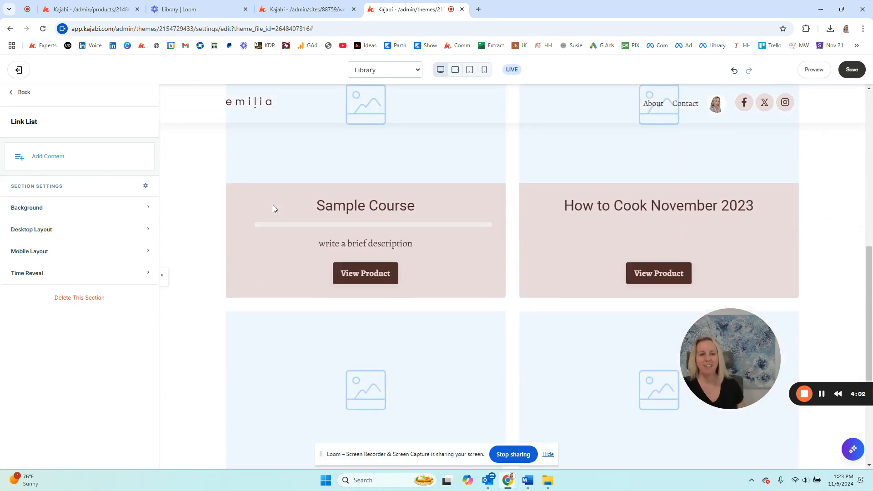
scroll(273, 208, "up", 7)
scroll(273, 208, "up", 2)
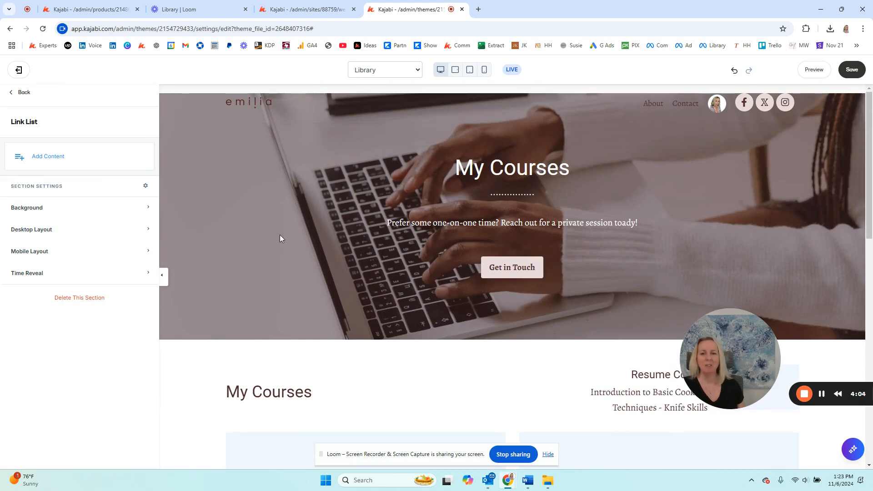
left_click(248, 233)
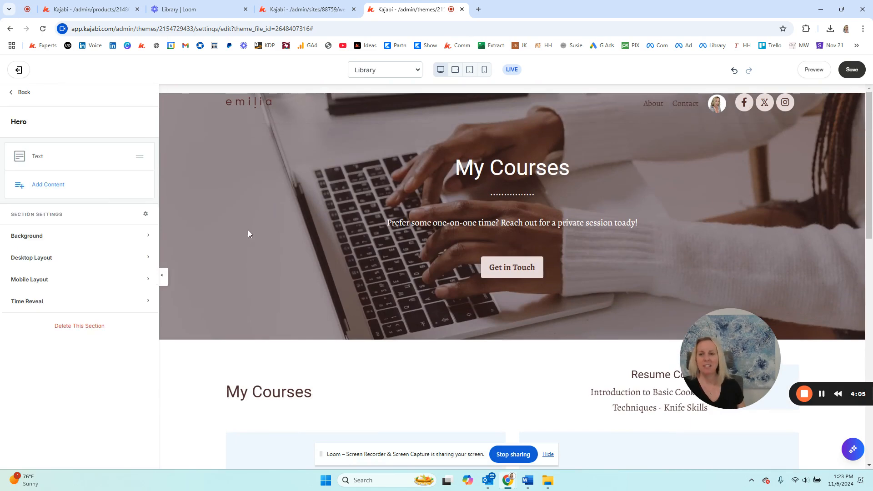
left_click(90, 328)
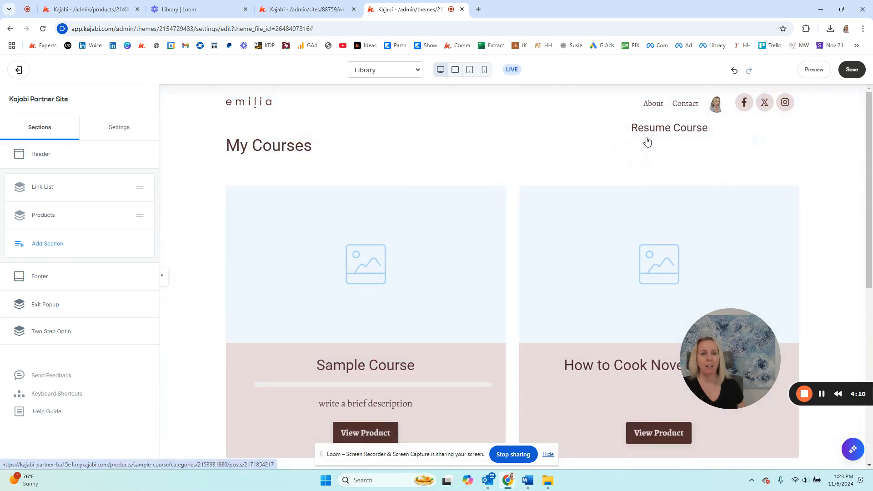
- Turn off Show Resume Course in the Library page's Products section and review the product cards
left_click(627, 145)
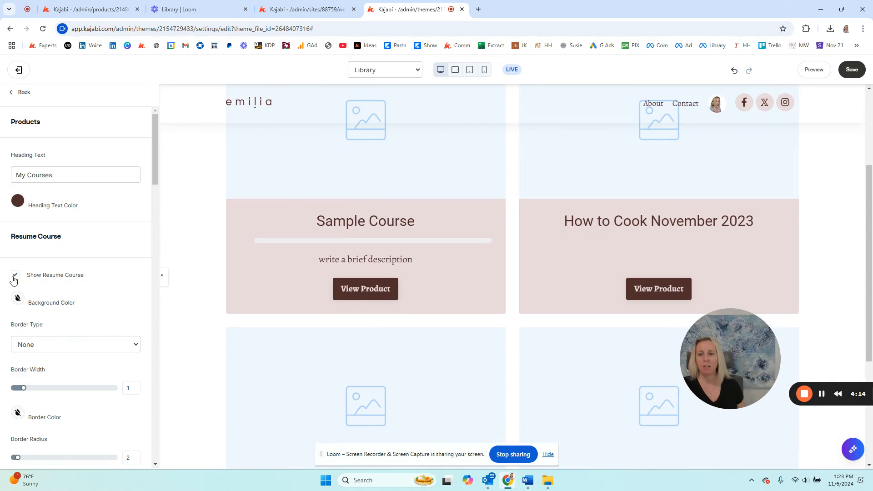
scroll(200, 277, "up", 4)
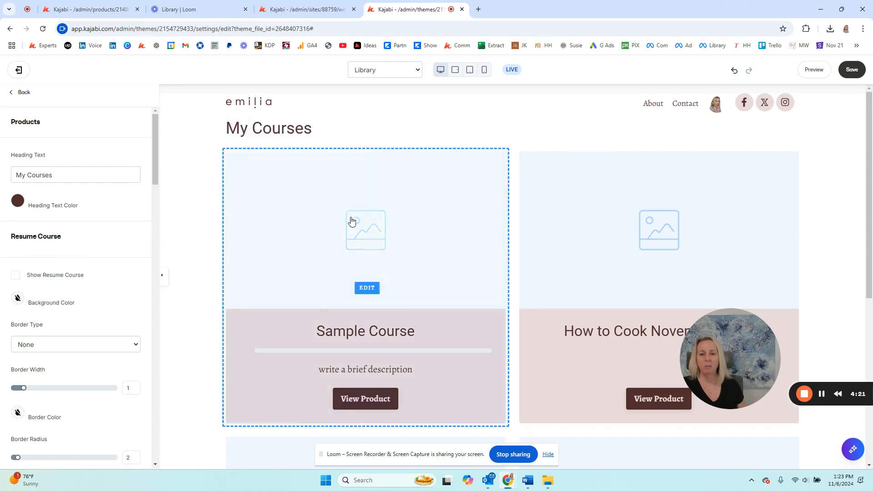
scroll(417, 341, "down", 6)
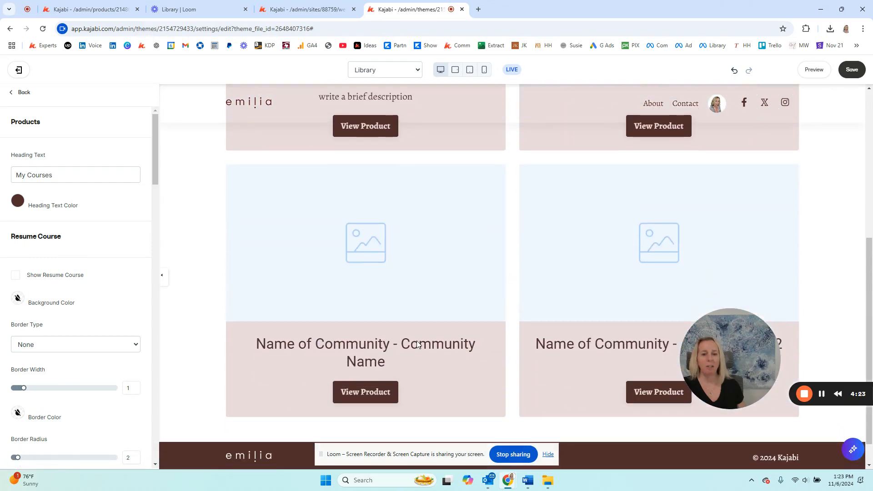
scroll(426, 315, "up", 6)
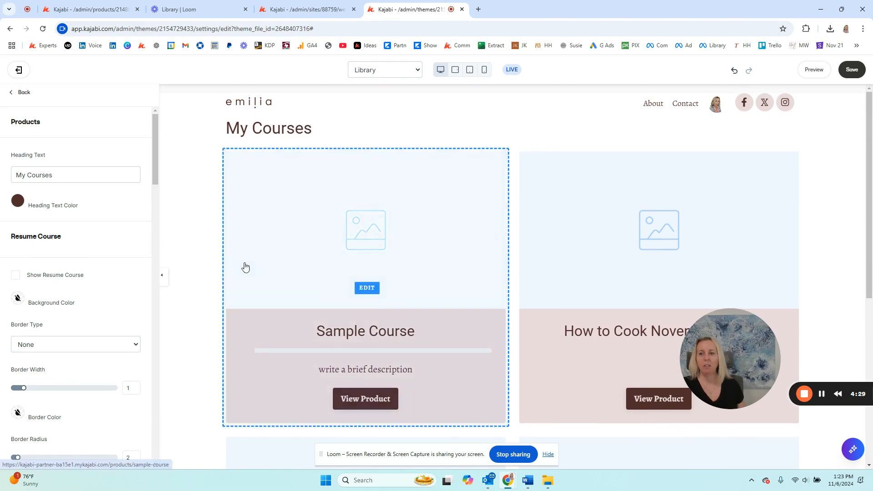
- Try the 3 Column Grid products layout style, and set the Products section's layout to List
scroll(46, 214, "down", 8)
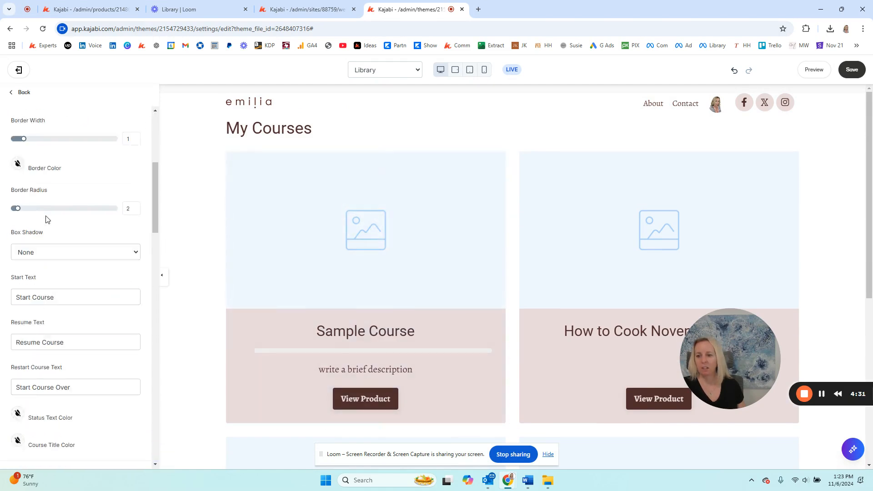
scroll(46, 220, "down", 4)
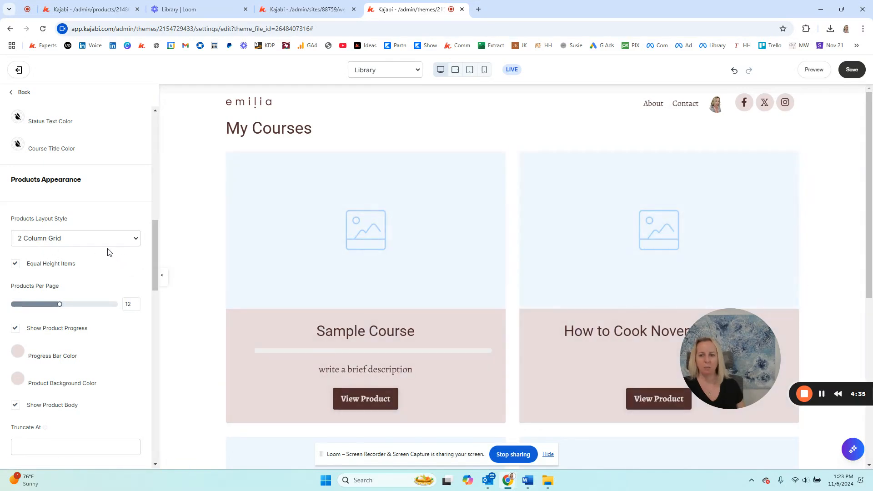
left_click(88, 241)
left_click(67, 274)
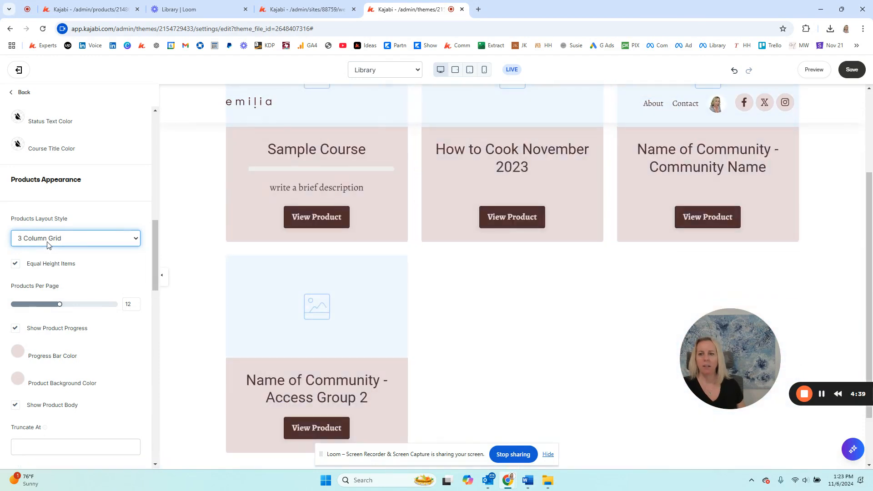
left_click(48, 243)
left_click(47, 252)
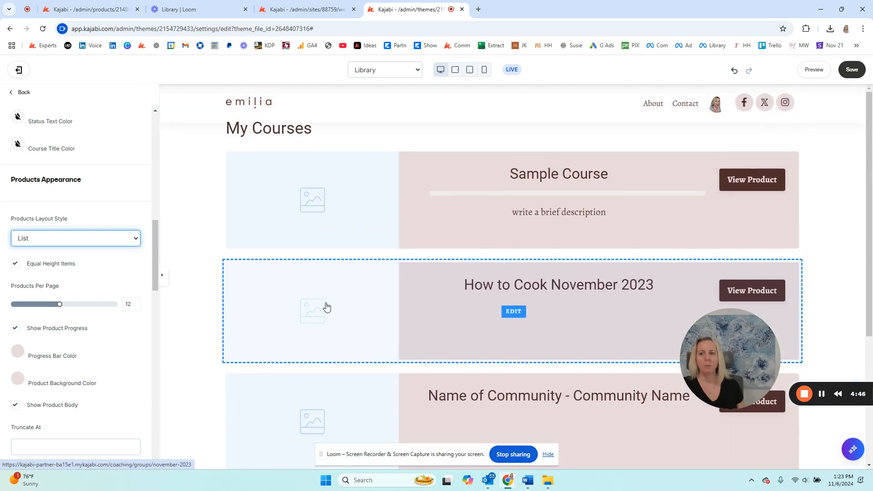
- Leave the Products section and open the site's Style Guide settings at the primary color and button options
left_click(25, 95)
left_click(117, 132)
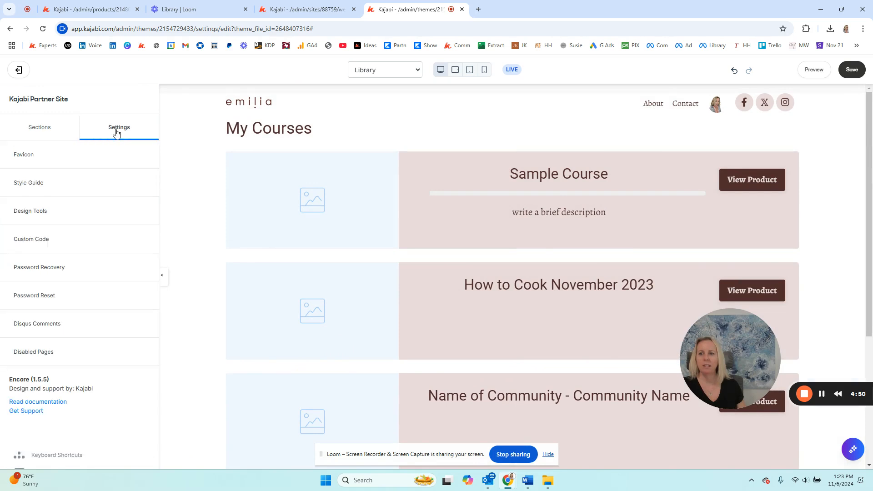
left_click(42, 189)
scroll(23, 227, "down", 3)
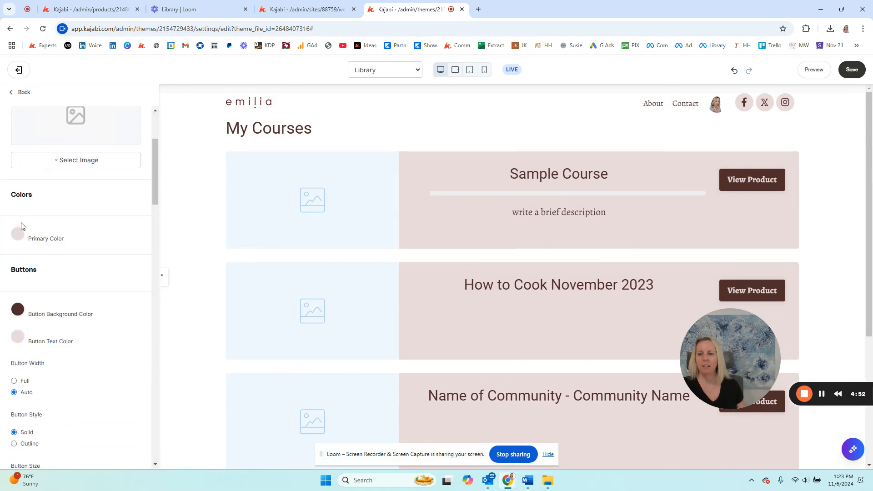